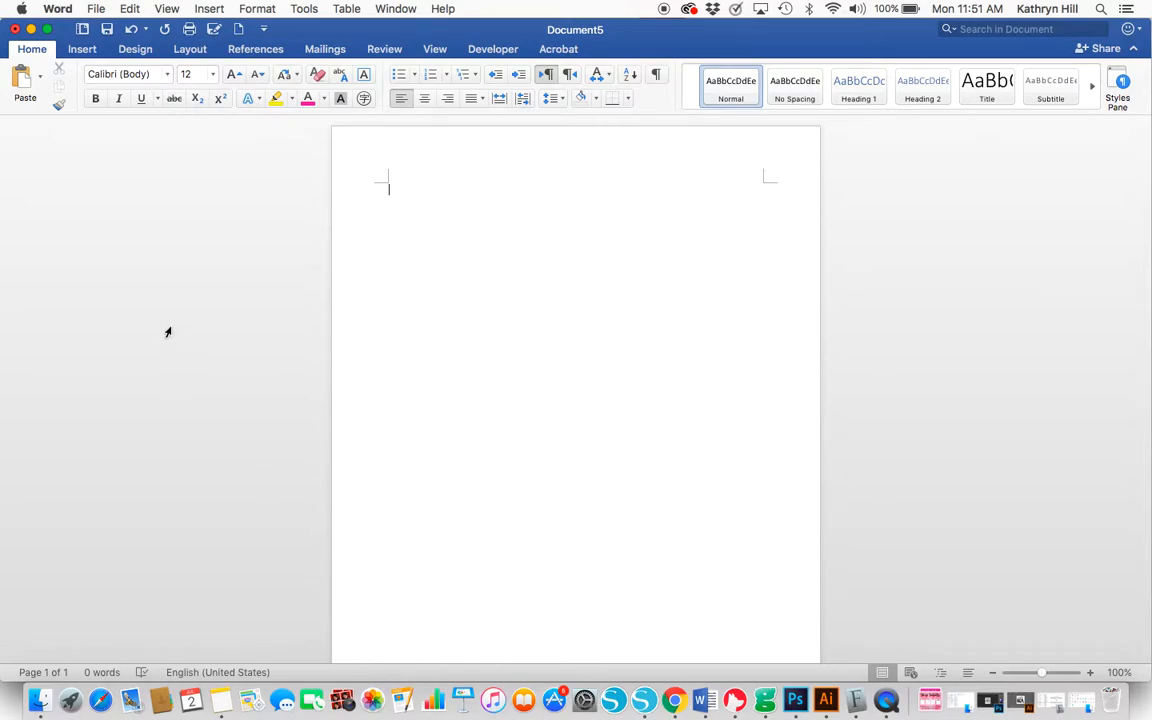
Step: Insert the party sticker PNG from the 4th of July folder at the top of the page
click(209, 9)
mouse_move(225, 28)
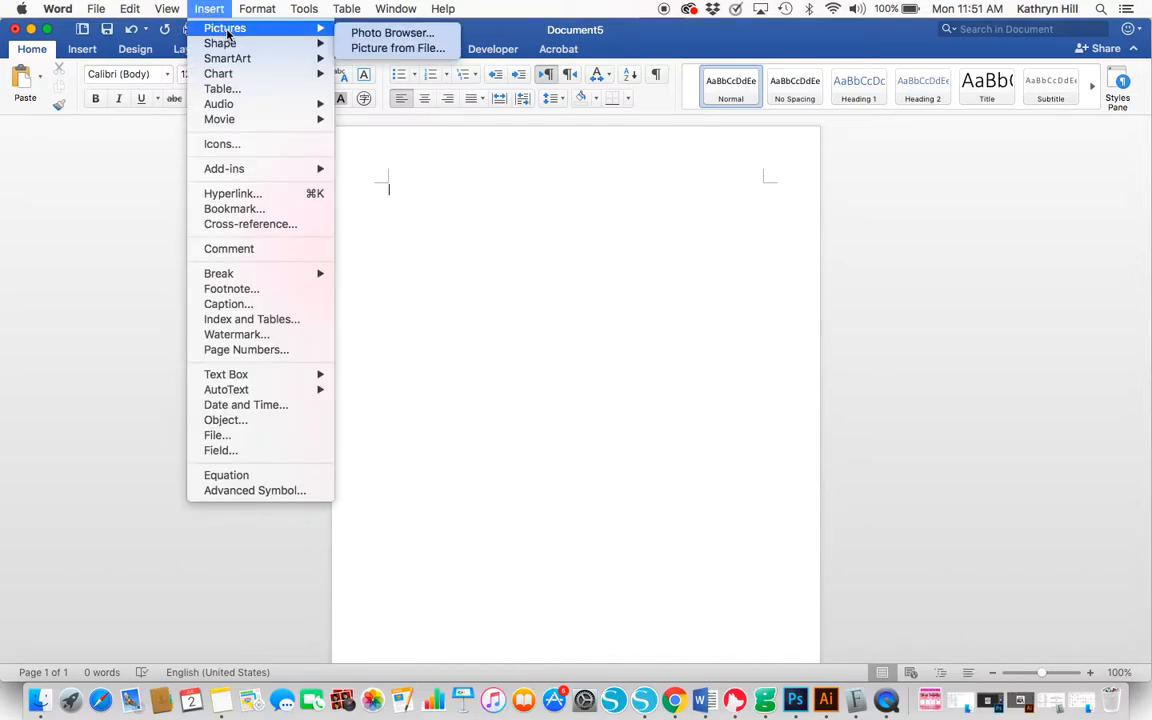
click(392, 50)
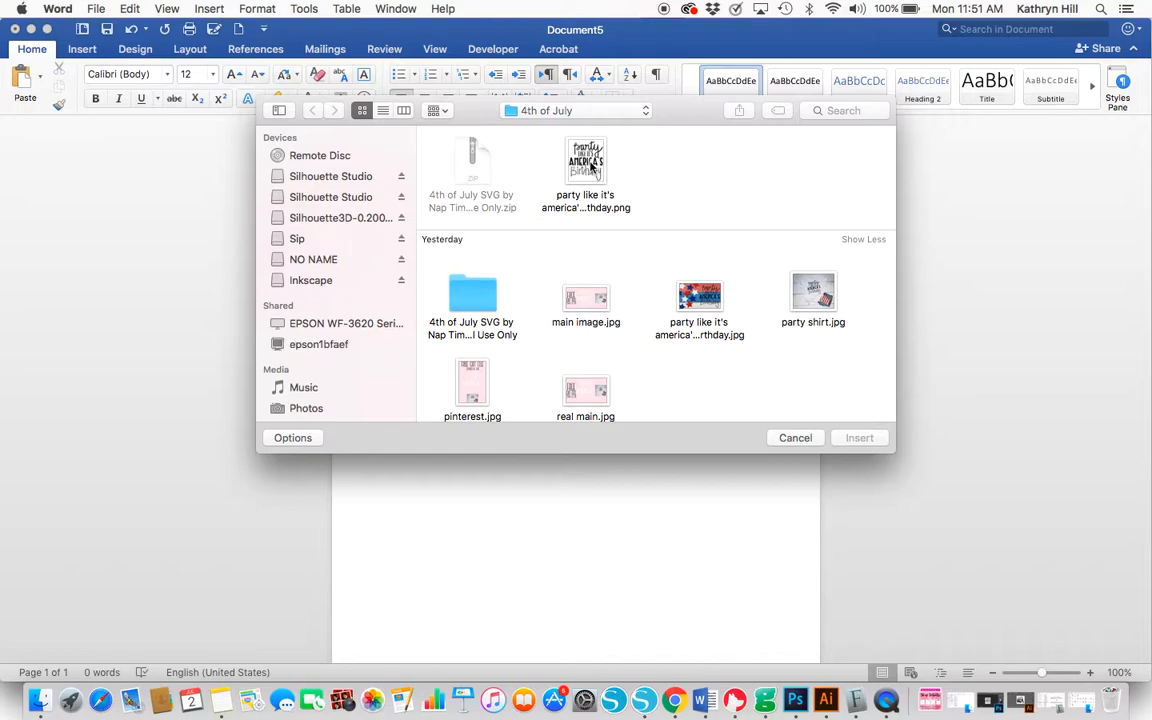
double_click(590, 168)
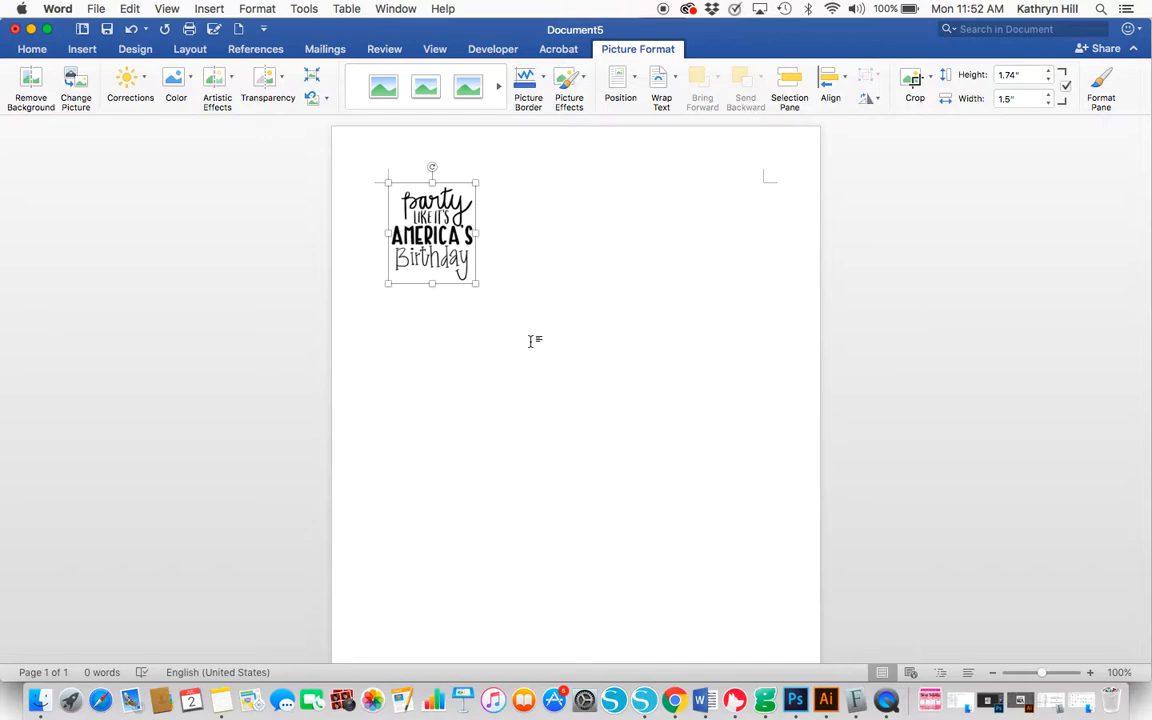
click(530, 230)
click(425, 228)
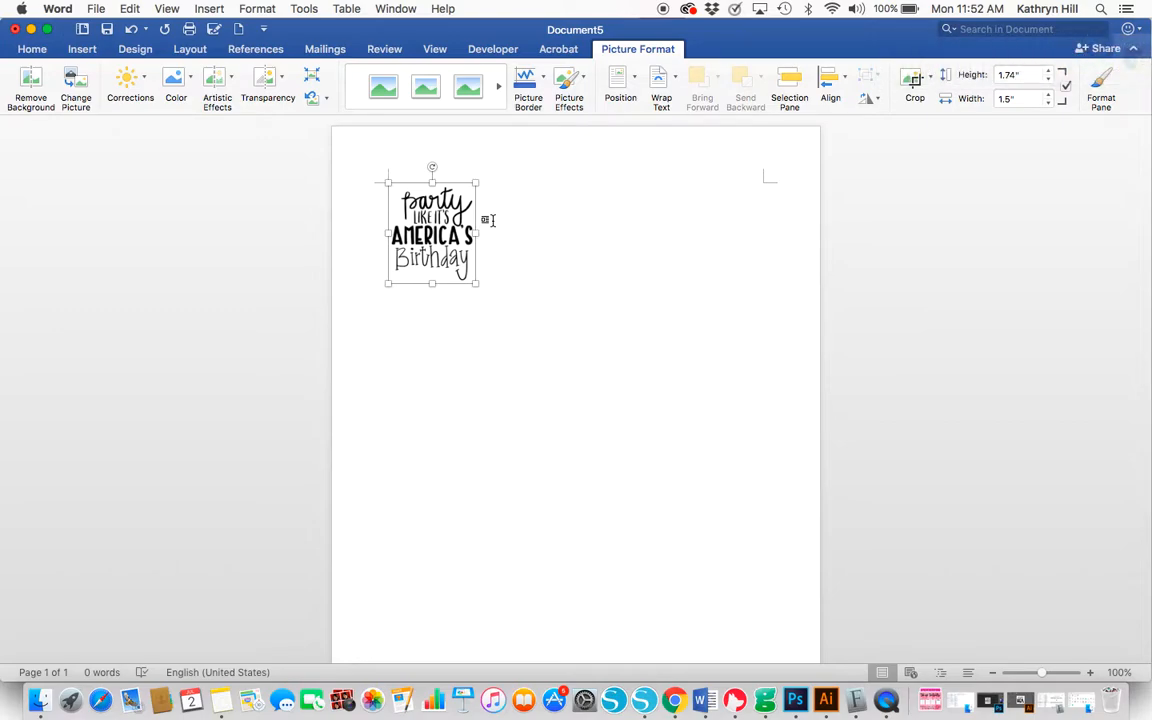
click(491, 220)
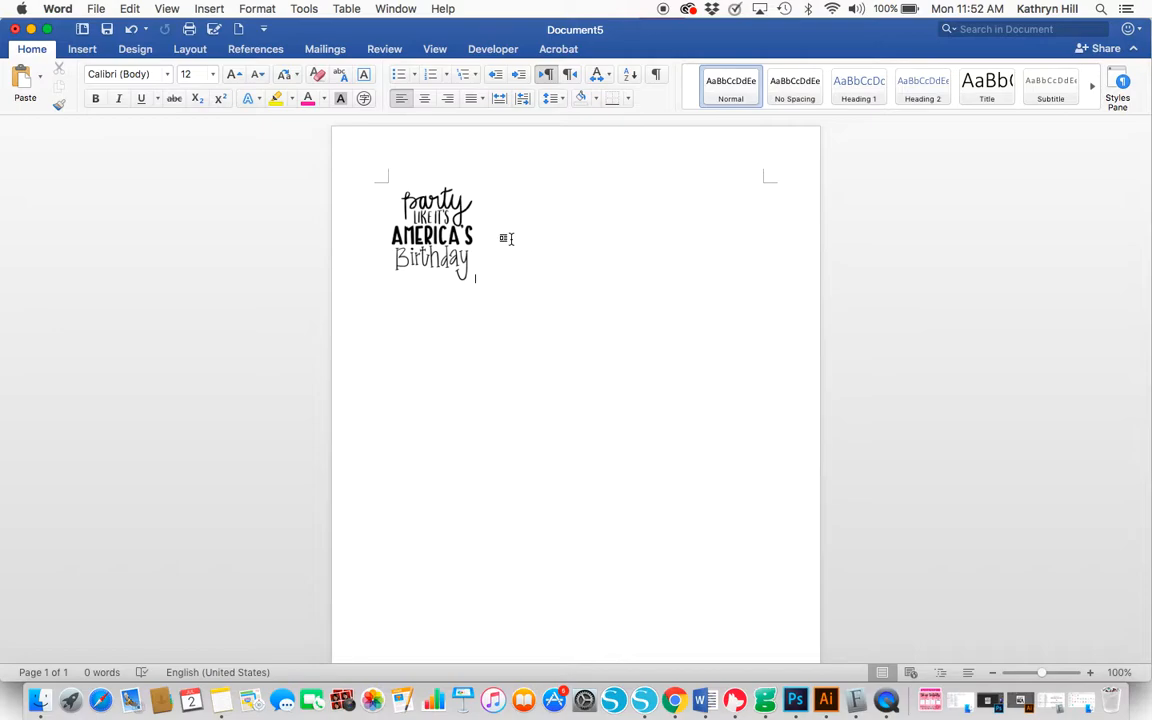
key(super+v)
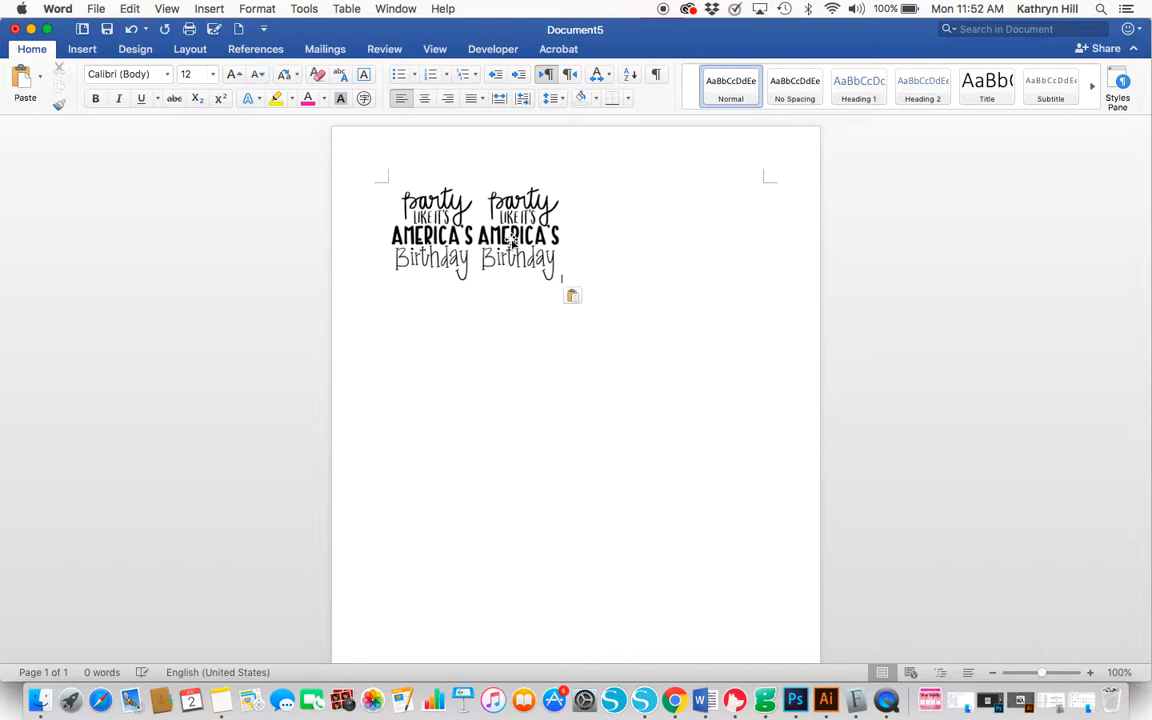
click(520, 230)
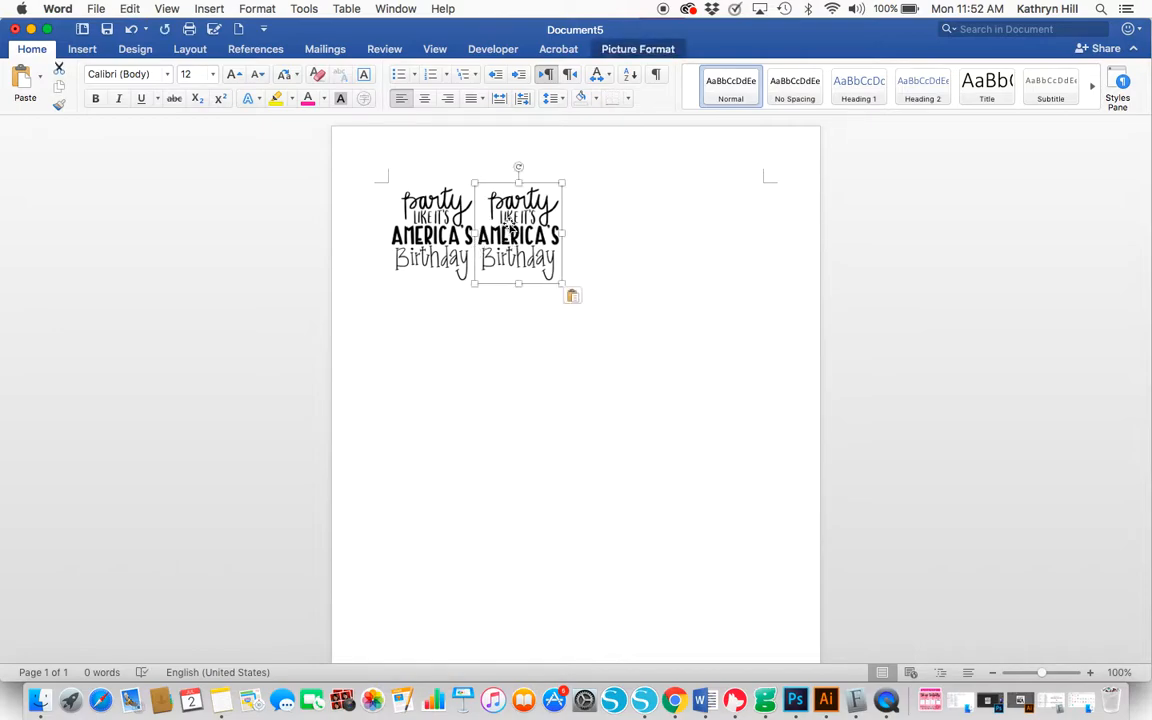
key(Escape)
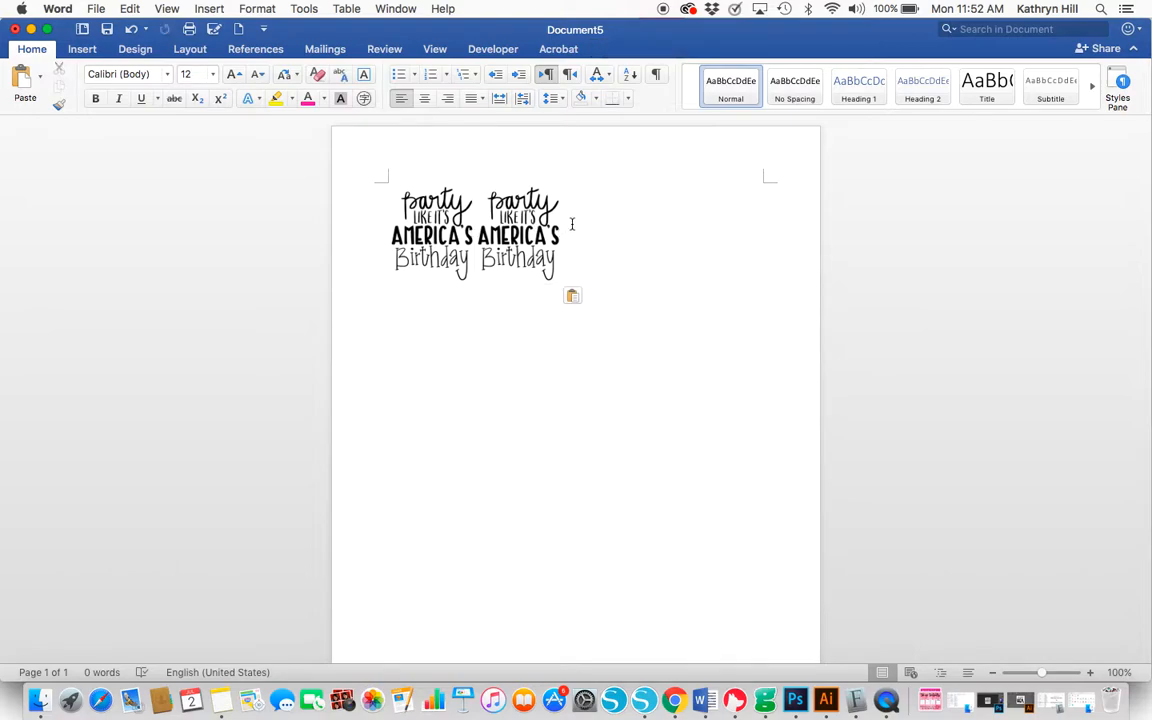
key(super+v)
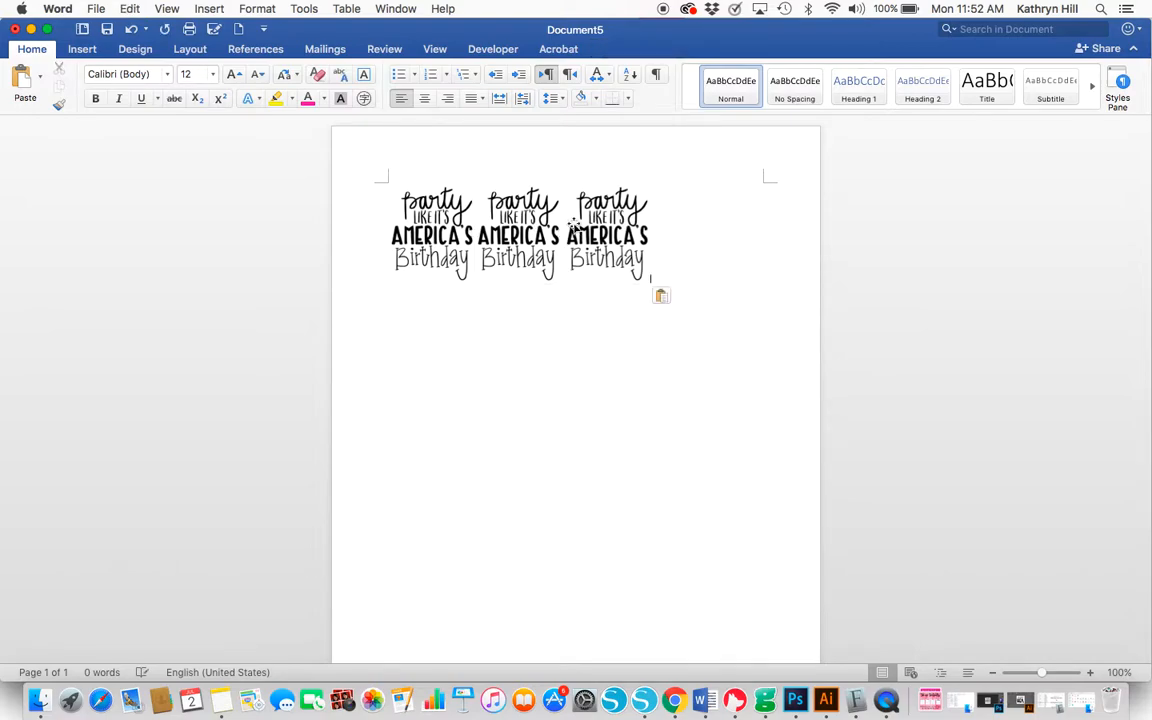
click(627, 236)
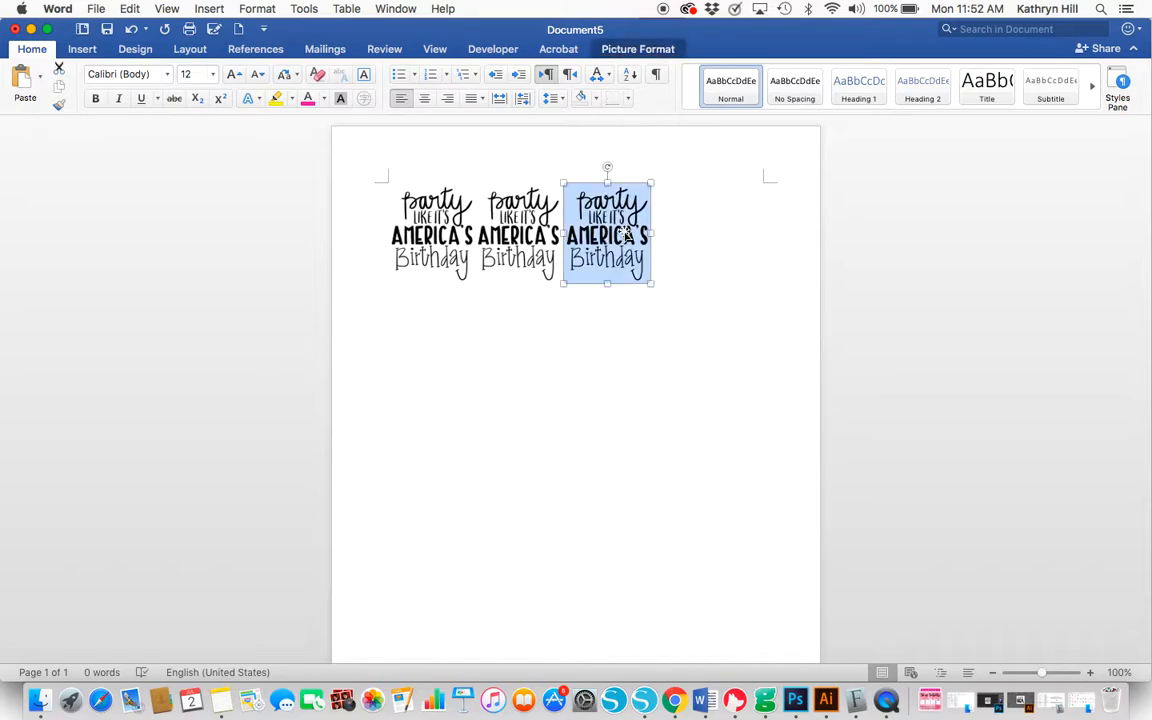
key(BackSpace)
key(shift+Left)
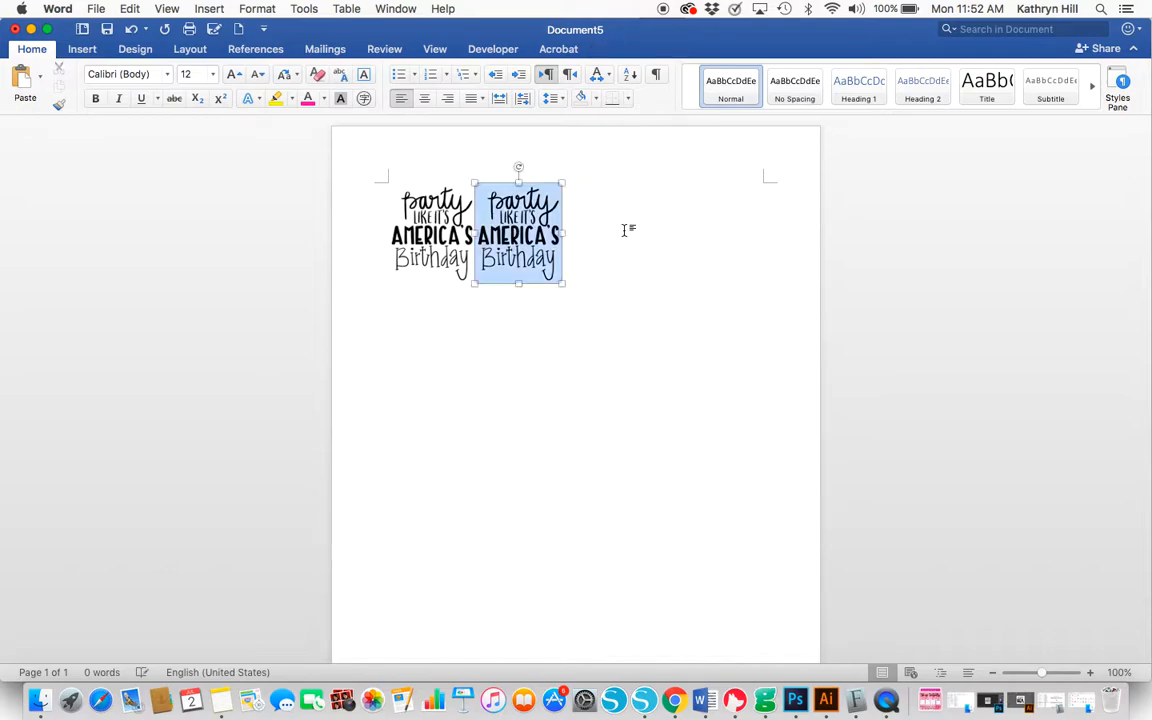
key(BackSpace)
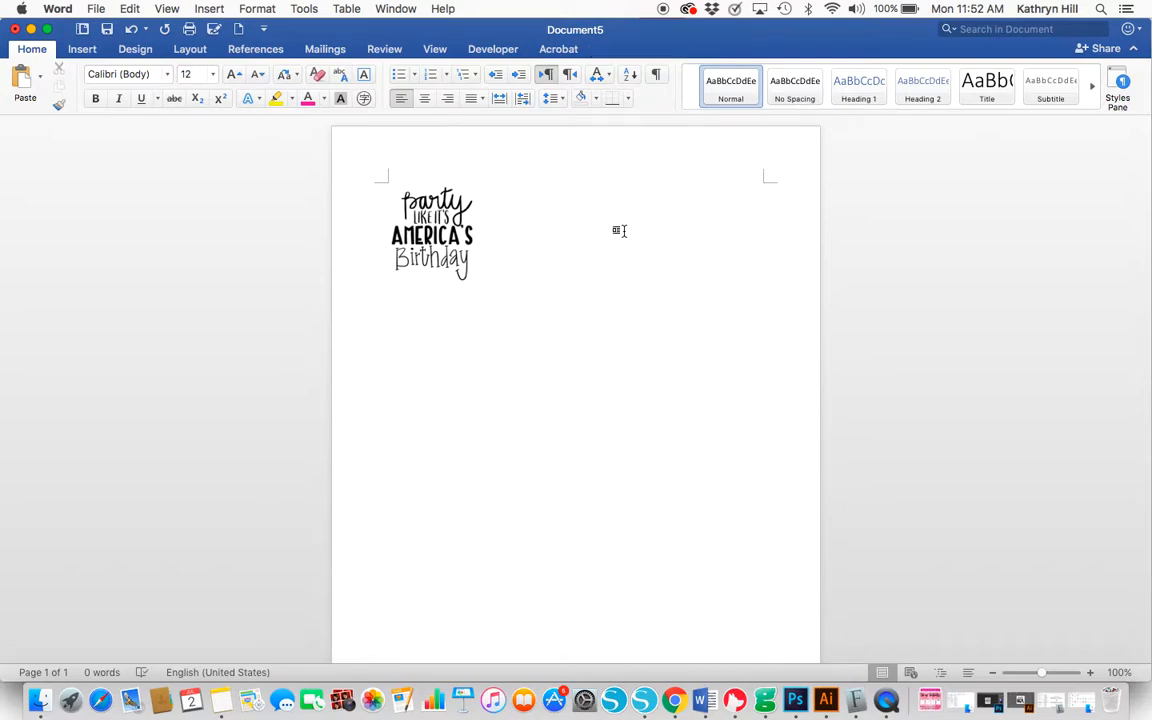
click(209, 8)
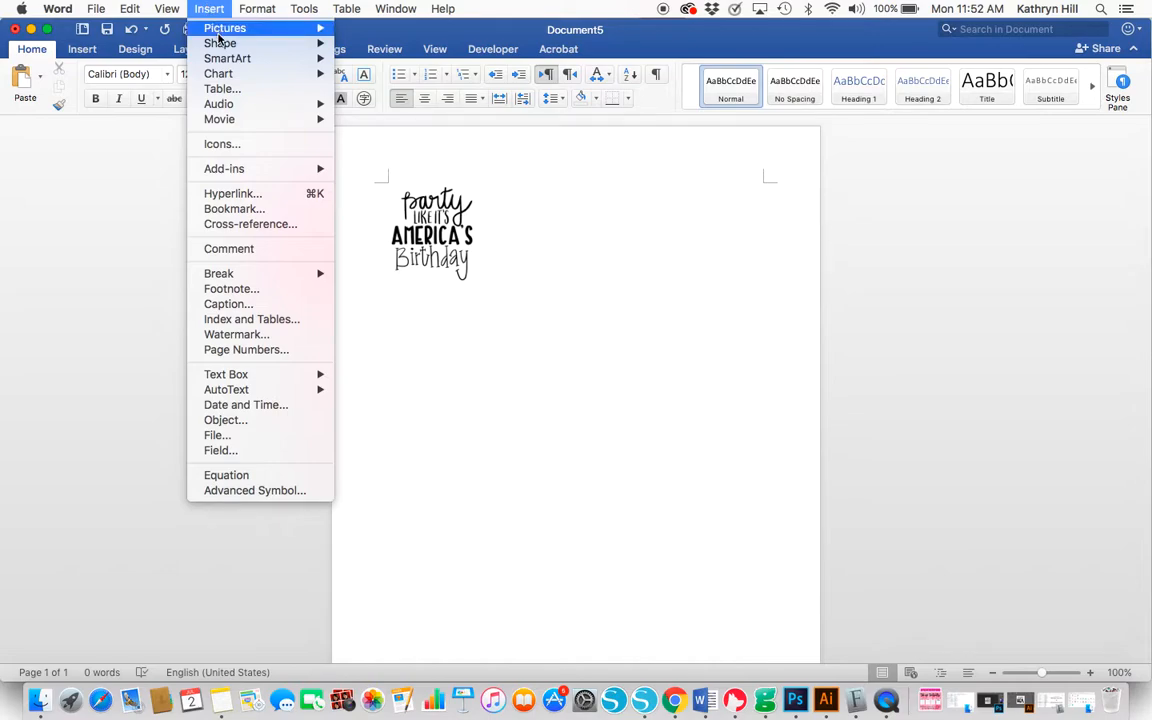
Step: Insert the star-flag JPEG from file below the party sticker
mouse_move(225, 28)
click(396, 49)
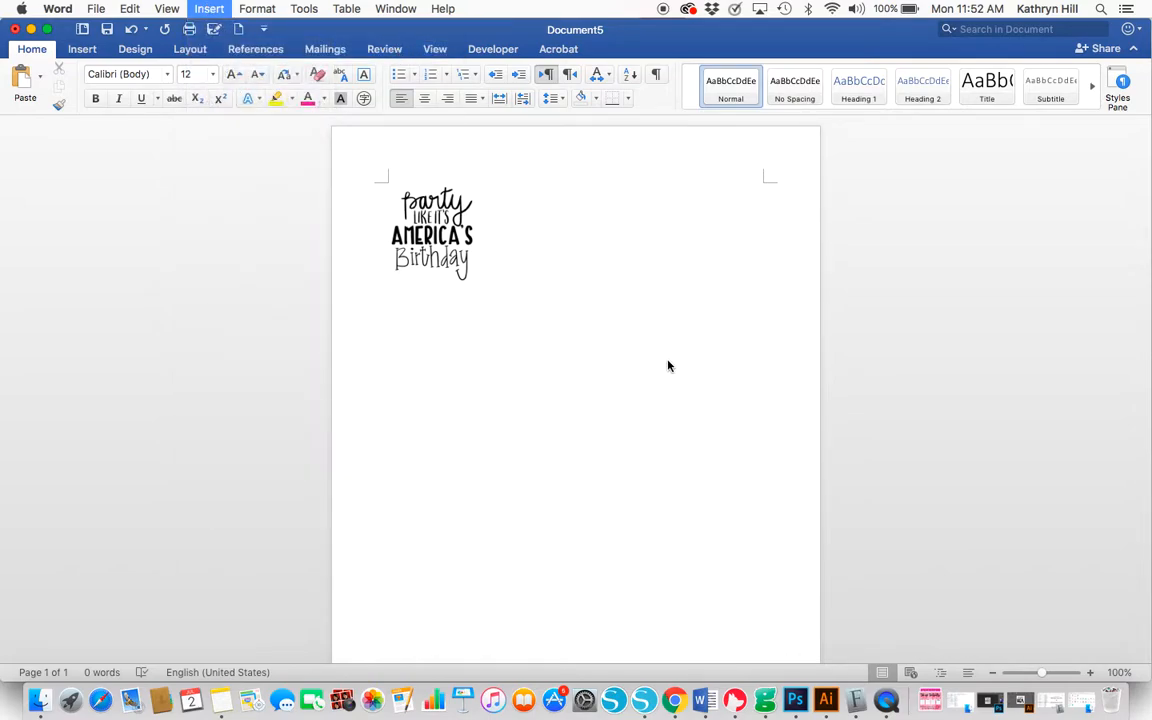
double_click(703, 300)
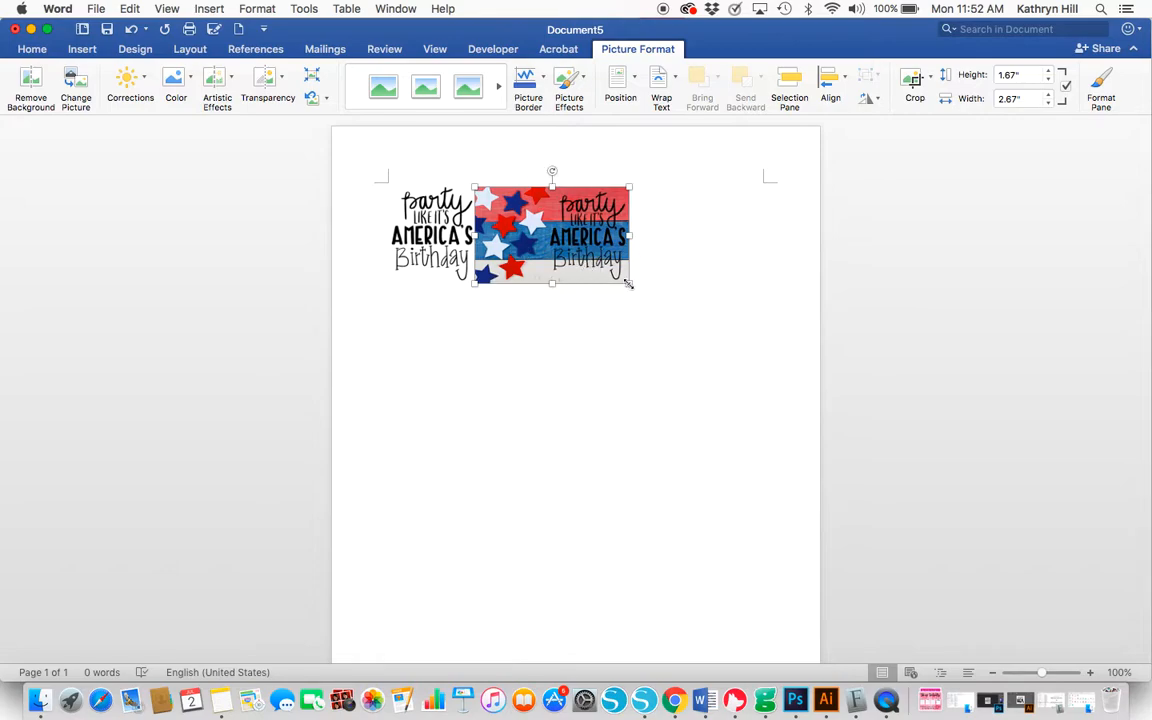
Step: Drag-resize the star-flag picture down to about 2.94" by 1.84" beside the sticker
mouse_move(628, 284)
mouse_down()
mouse_move(750, 405)
mouse_move(740, 475)
mouse_up()
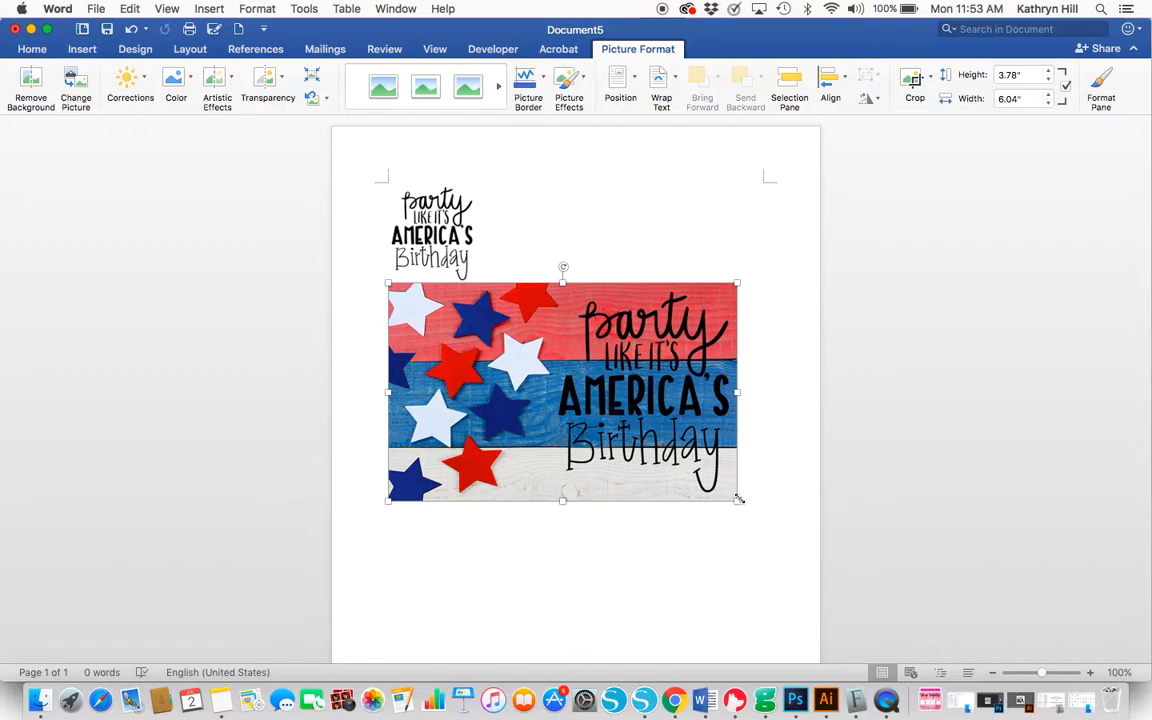
drag(738, 503, 558, 305)
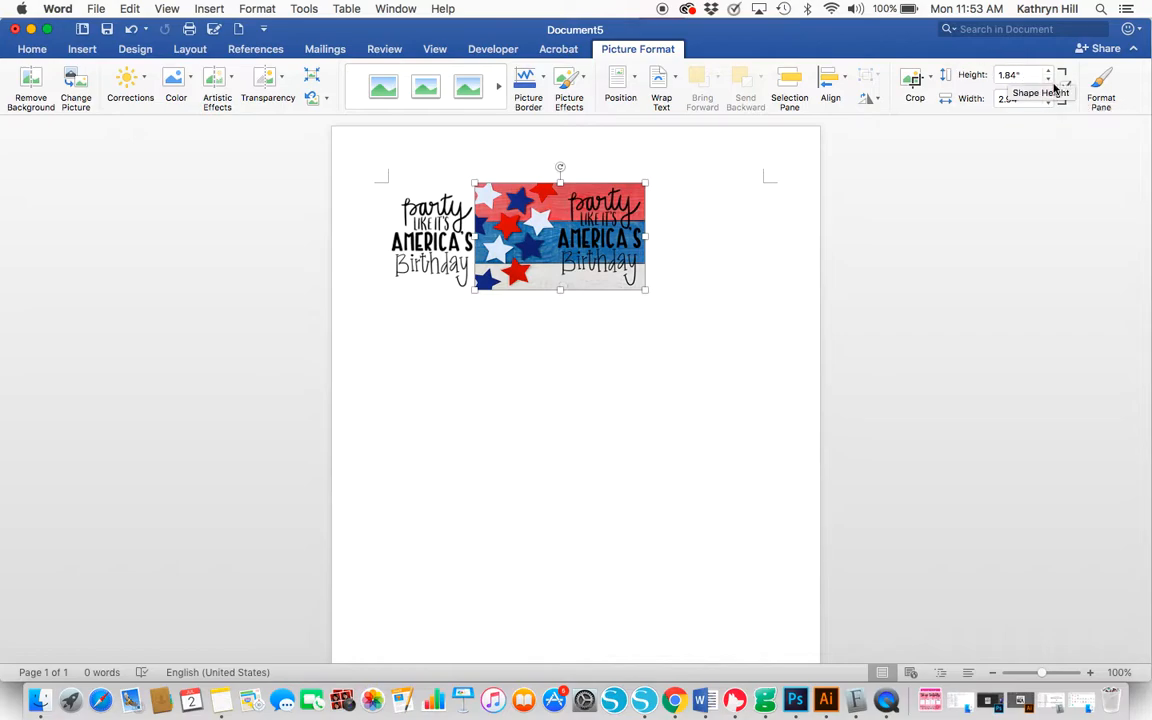
Step: Set the star-flag picture's width to 1.5 inches, height scaling to 0.94"
click(1020, 75)
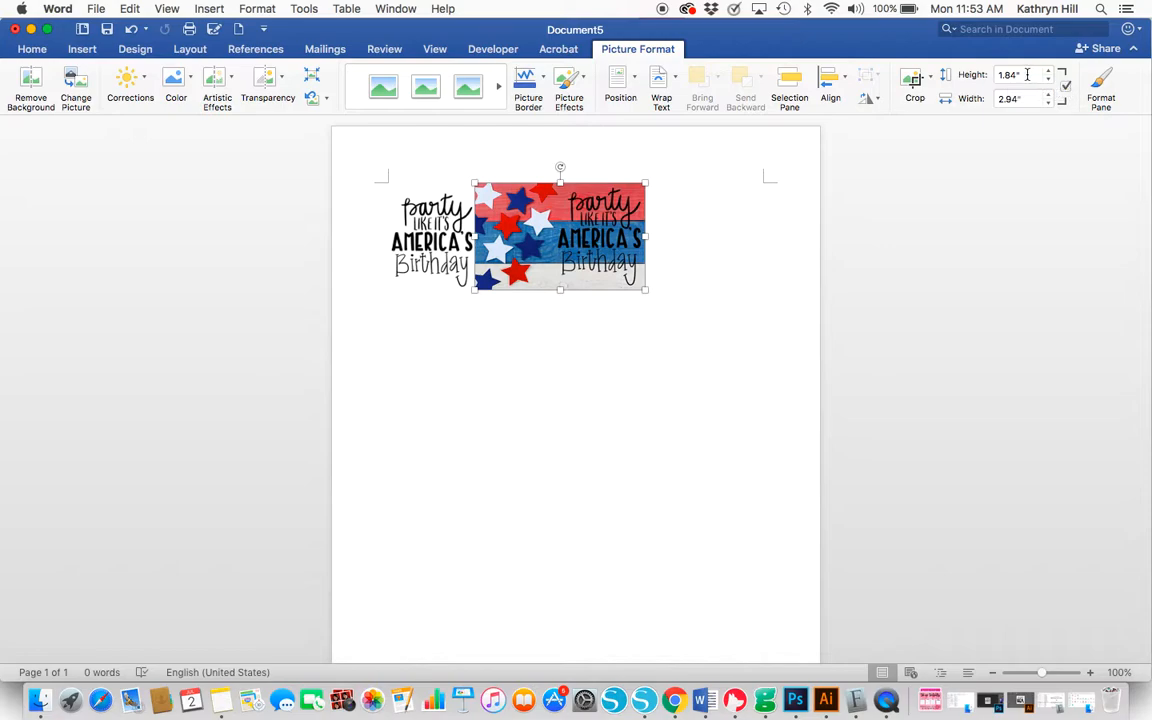
key(Tab)
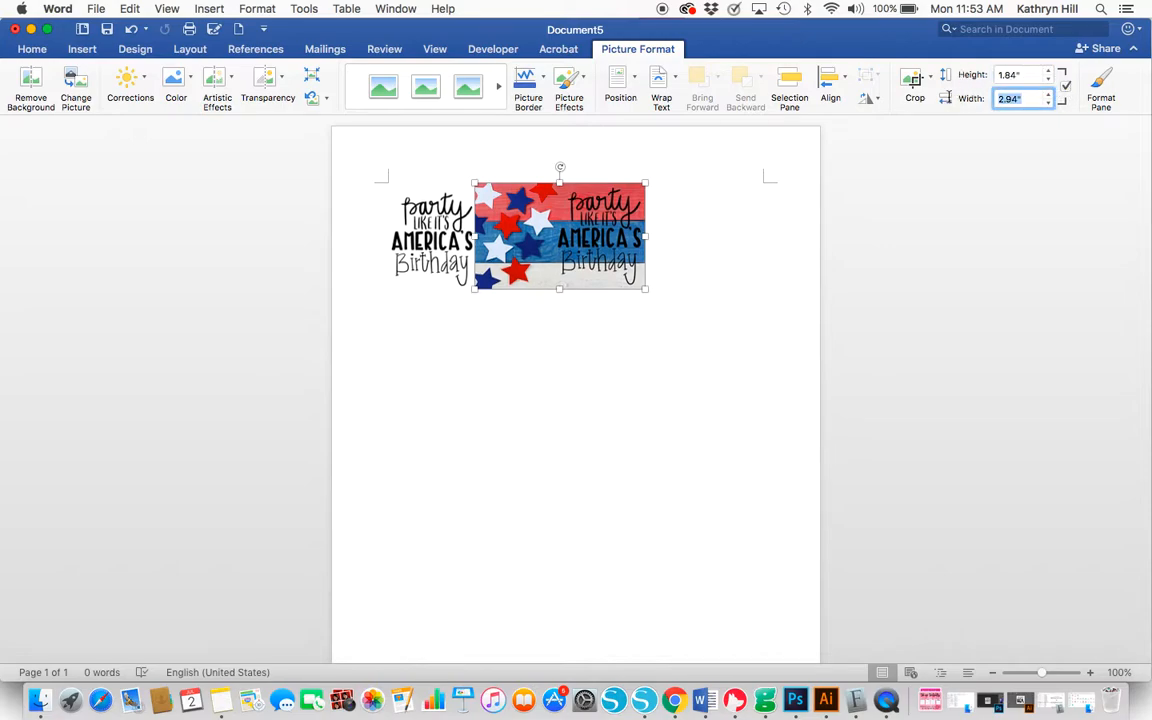
text(1.5)
key(Return)
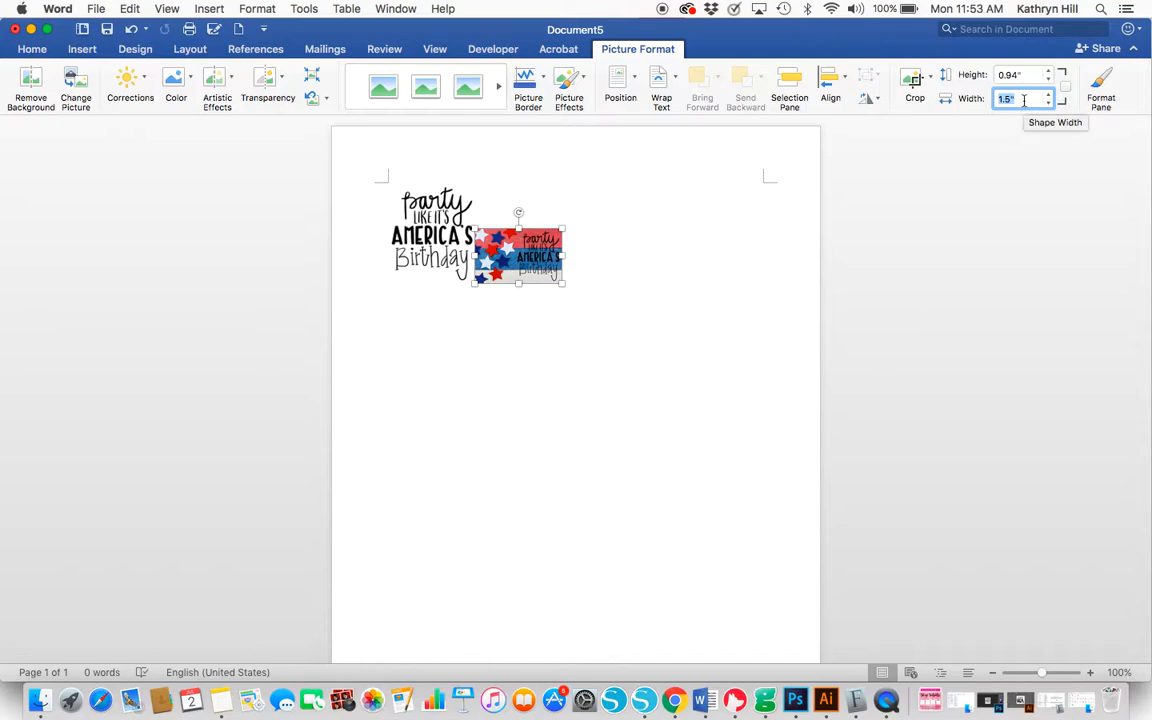
text(3)
Step: Set the star-flag picture to 3" wide by 1.5" tall, then head to File for printing
key(Return)
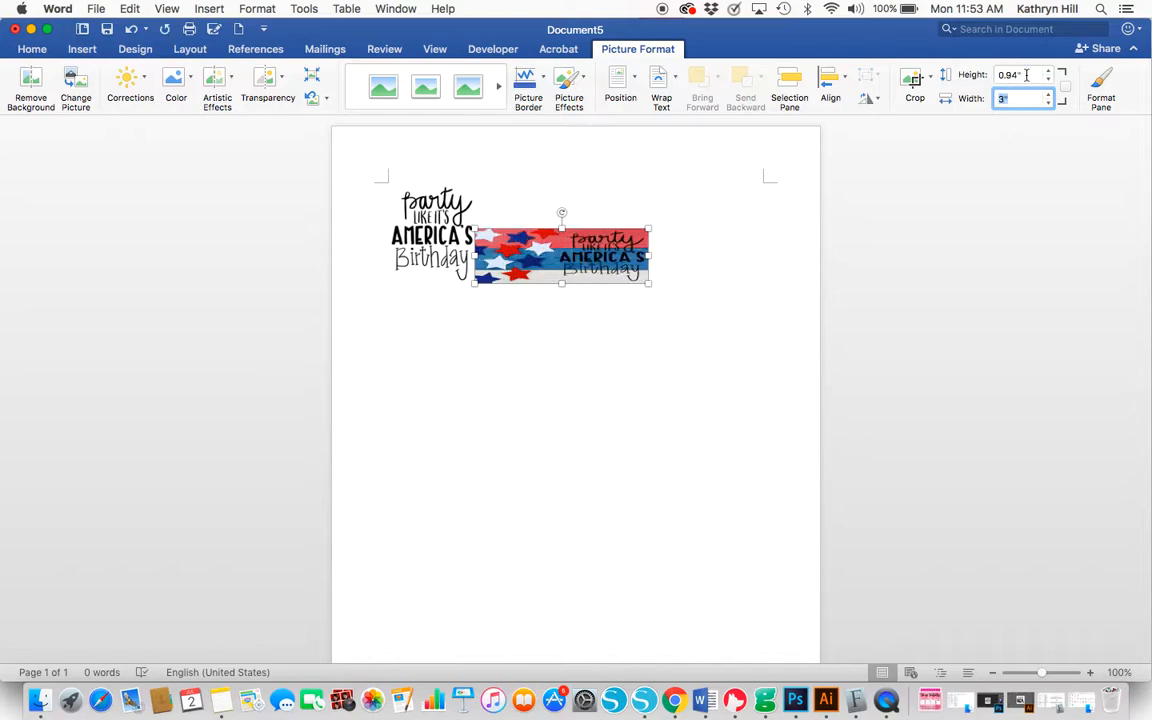
click(1027, 75)
text(1.5)
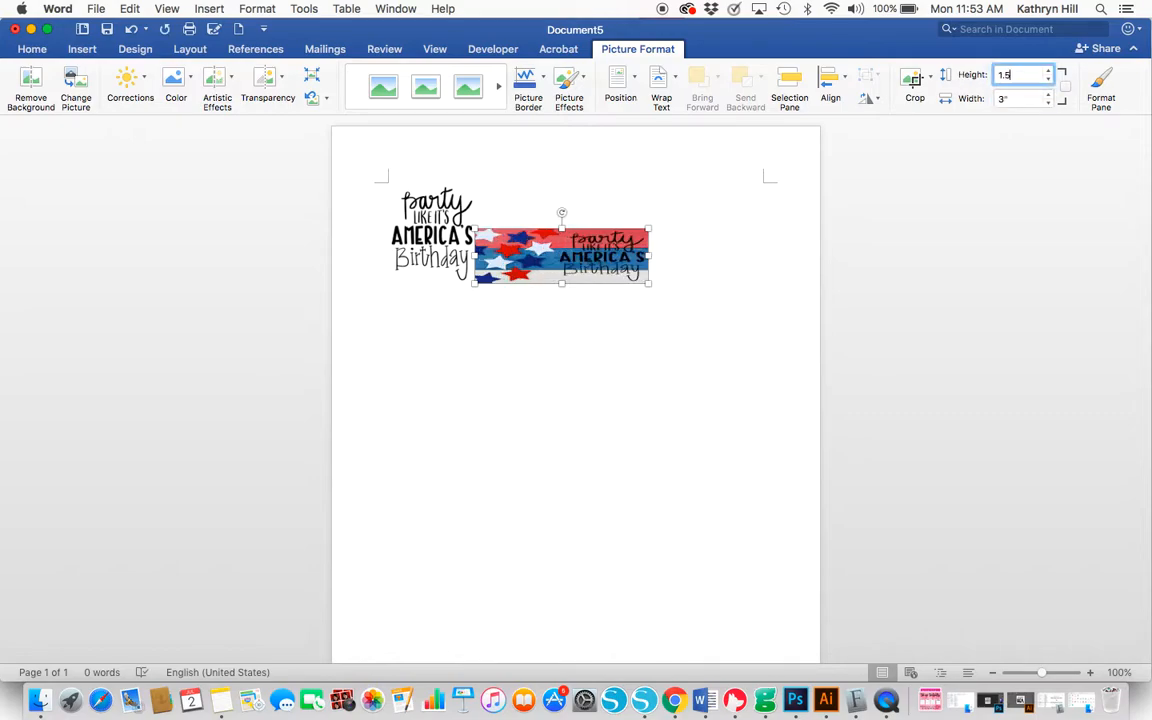
key(Return)
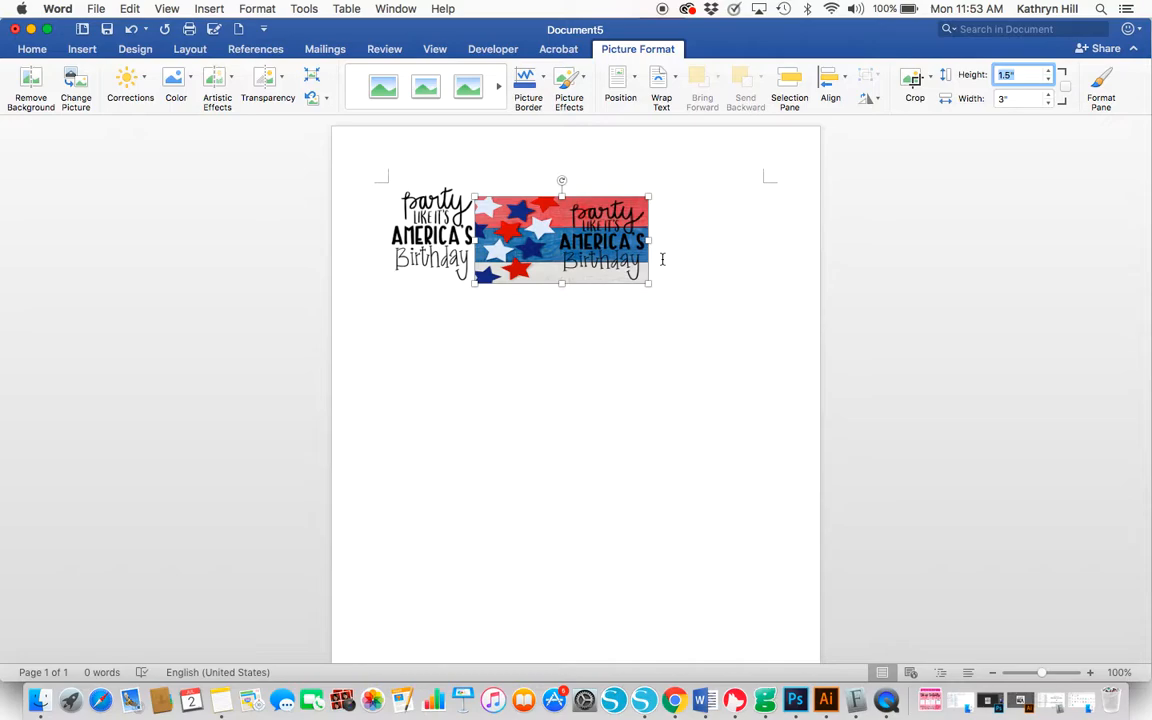
click(96, 8)
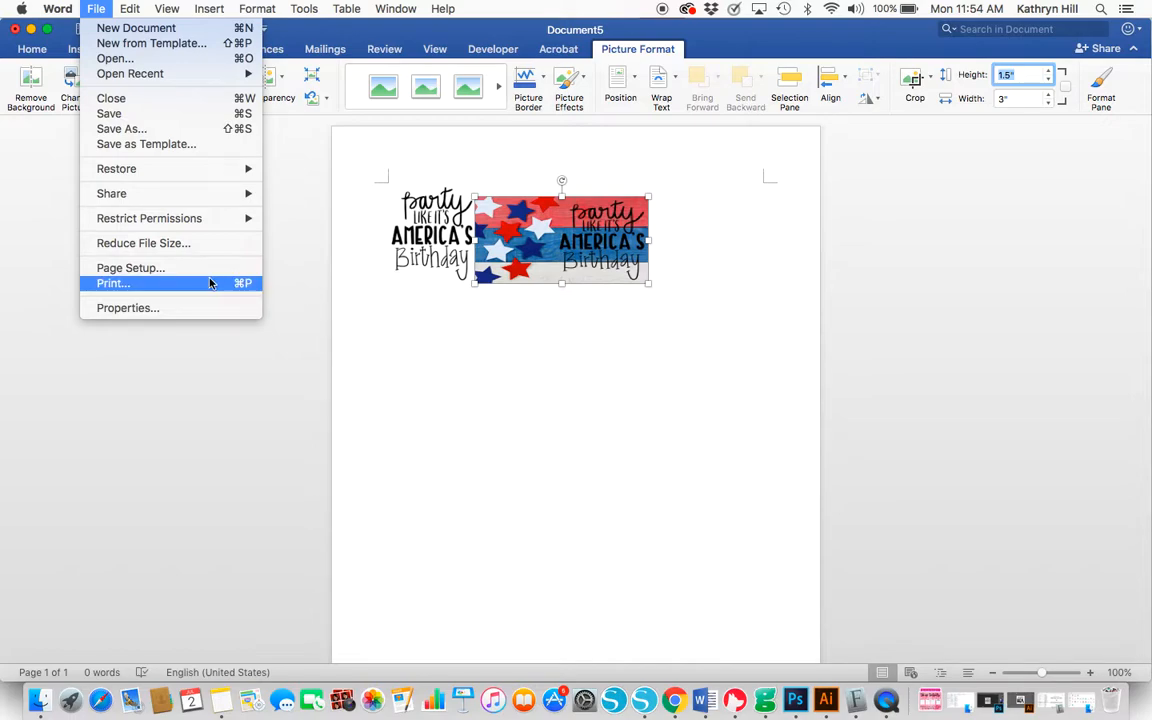
click(668, 232)
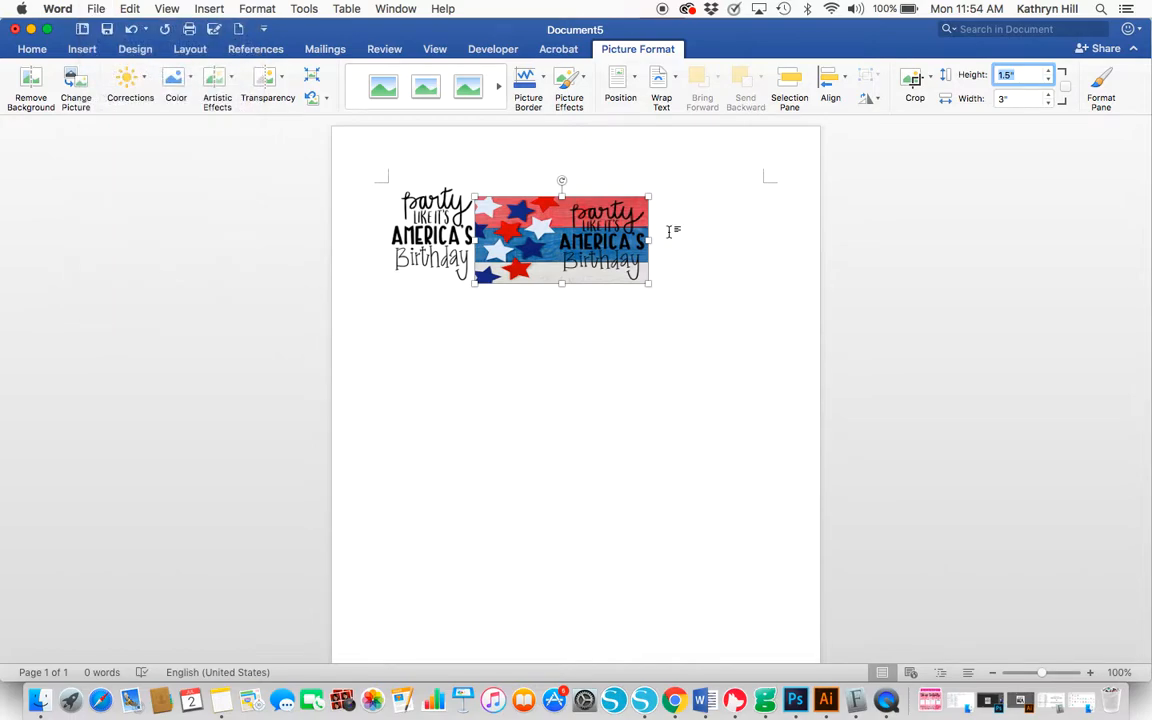